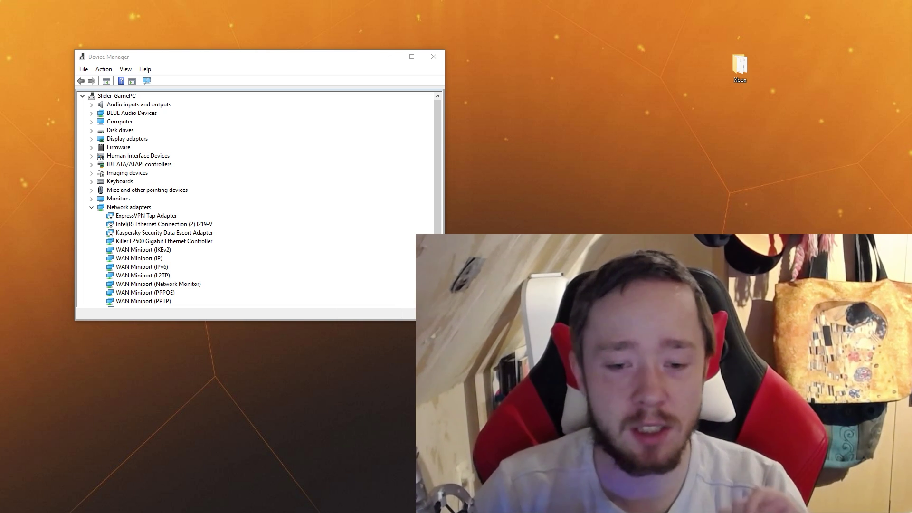
left_click(232, 261)
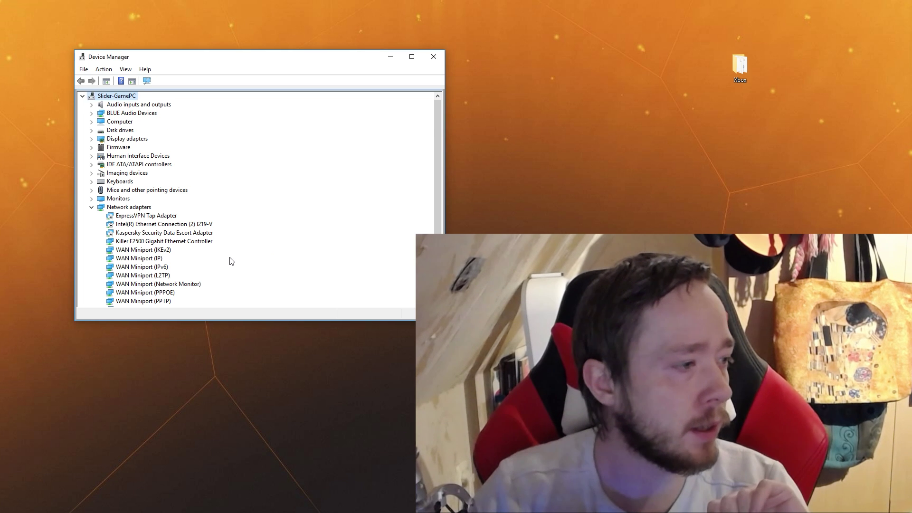
scroll(231, 262, "down", 3)
left_click(195, 241)
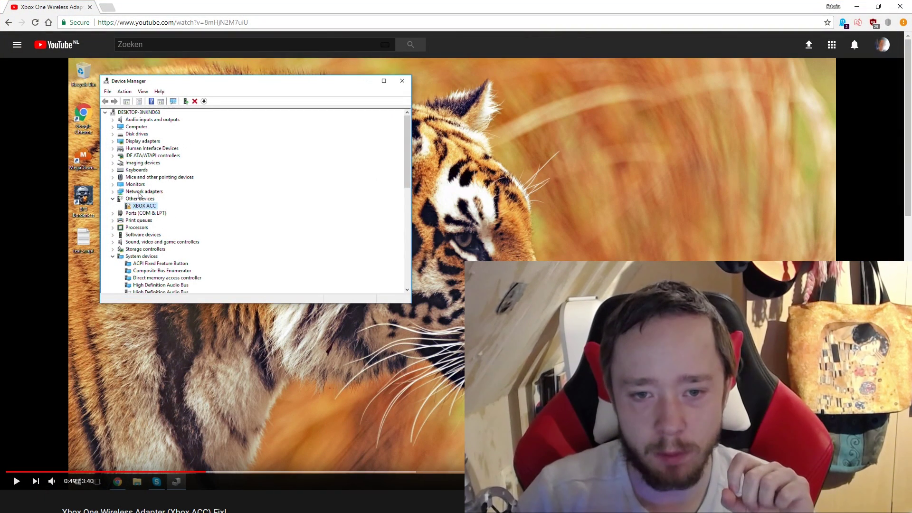
Watch the Xbox ACC fix tutorial full screen, then minimize Chrome
key("f")
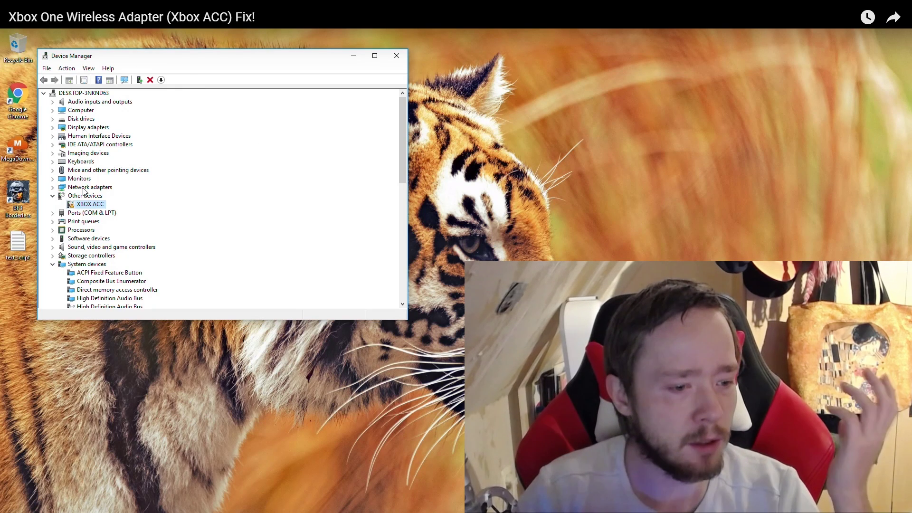
key("Escape")
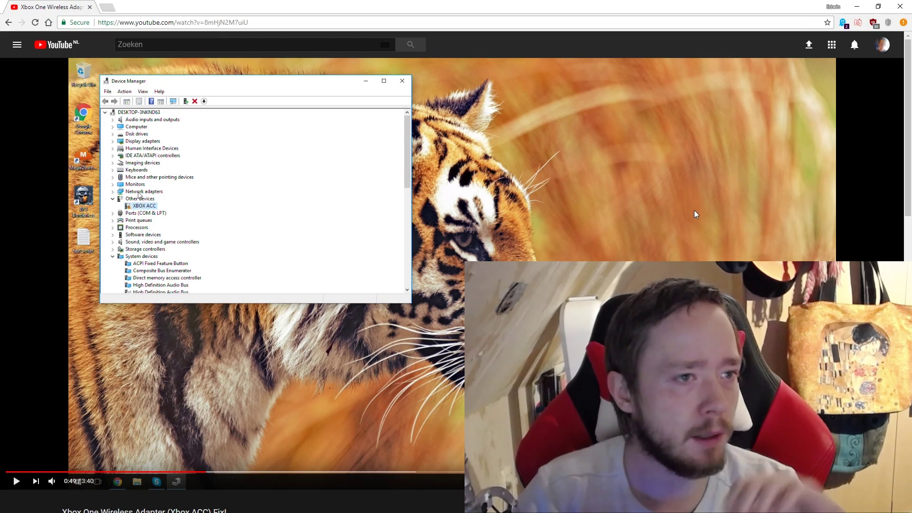
left_click(857, 7)
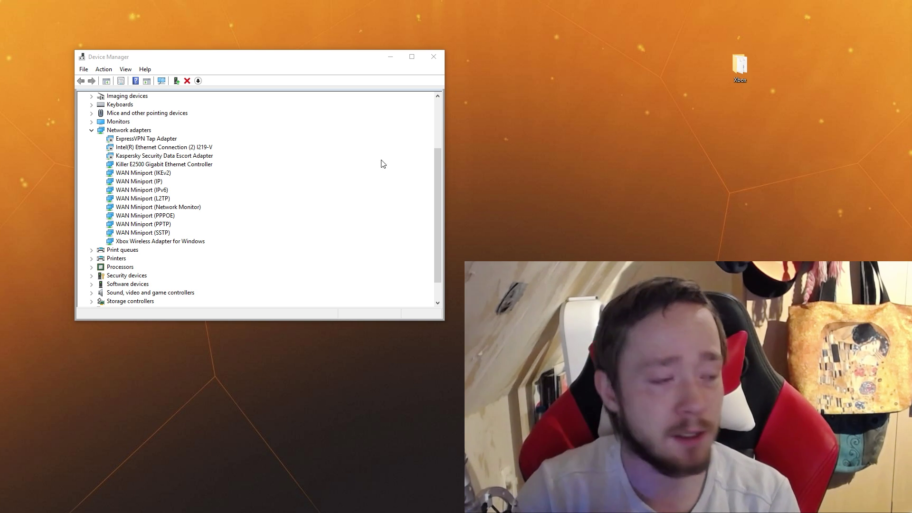
left_click(201, 242)
double_click(201, 243)
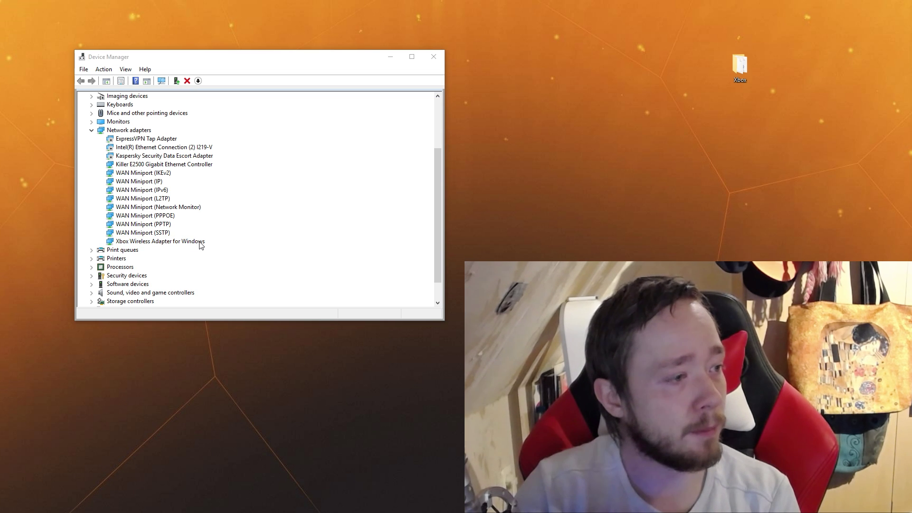
left_click_drag(903, 142, 642, 158)
left_click(635, 166)
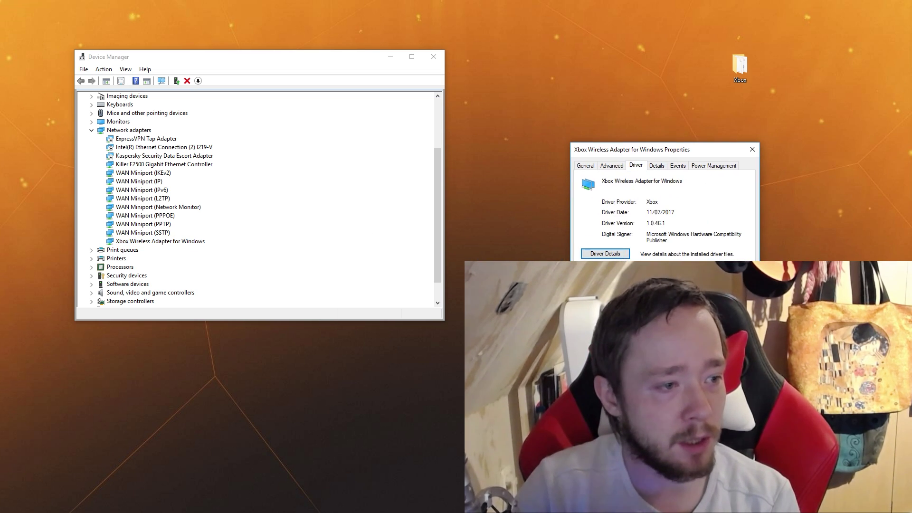
left_click(608, 253)
left_click_drag(694, 246, 698, 216)
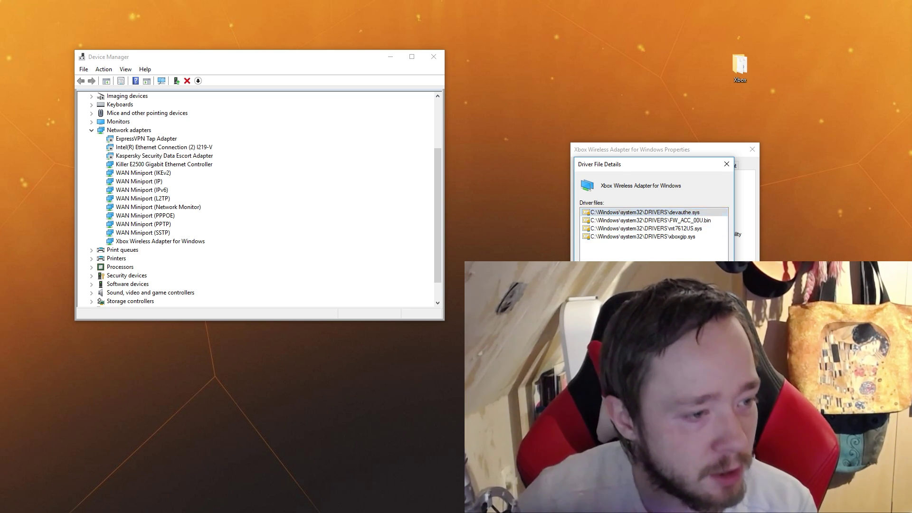
left_click(707, 345)
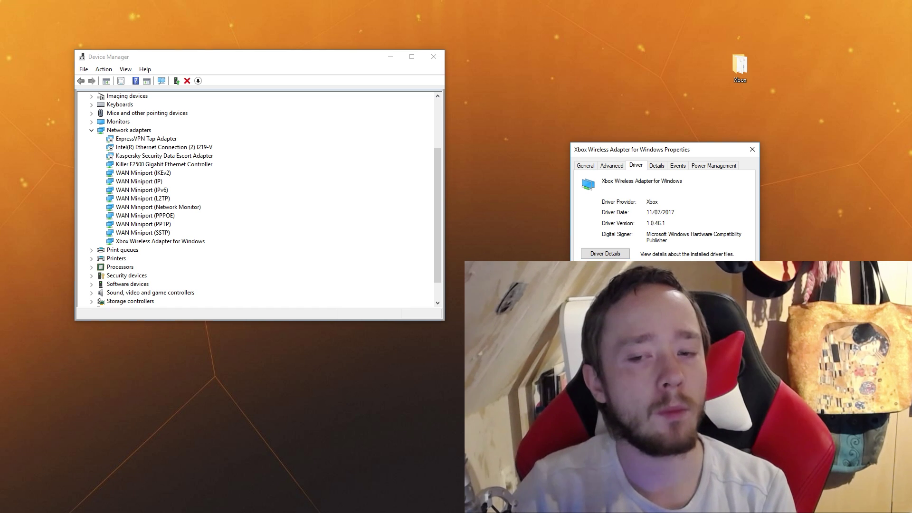
key("Escape")
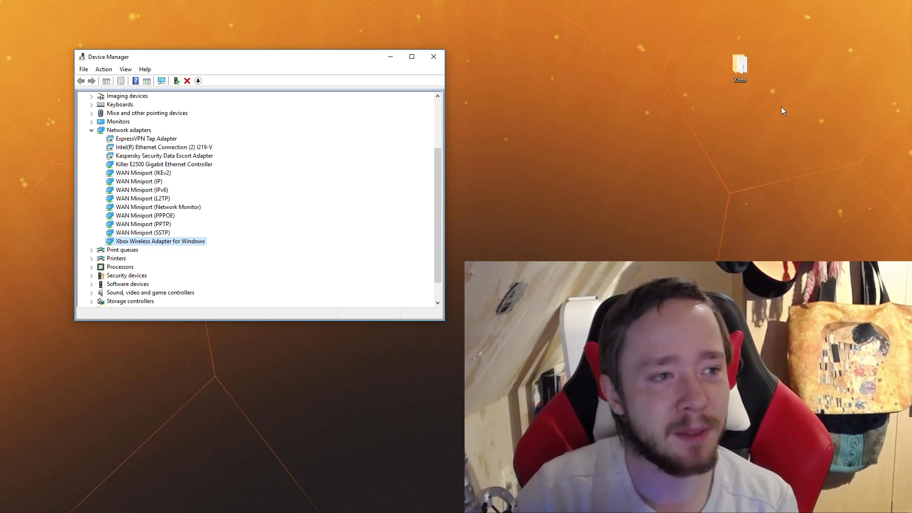
Open the Xbox folder from the desktop and center its window
left_click_drag(741, 68, 706, 118)
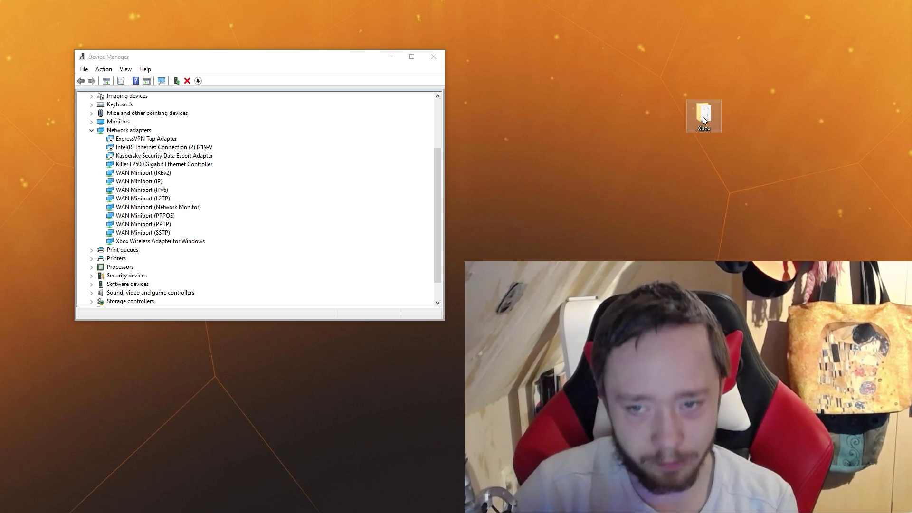
double_click(704, 114)
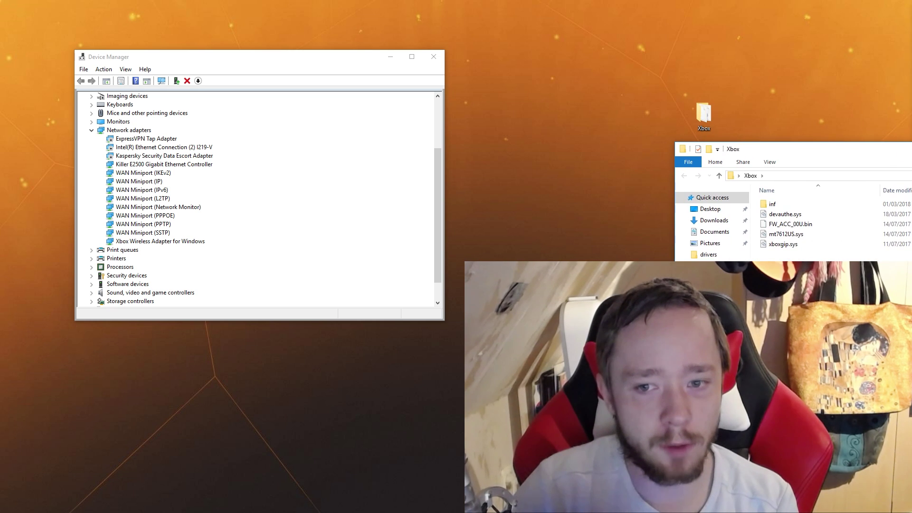
left_click_drag(808, 138, 489, 160)
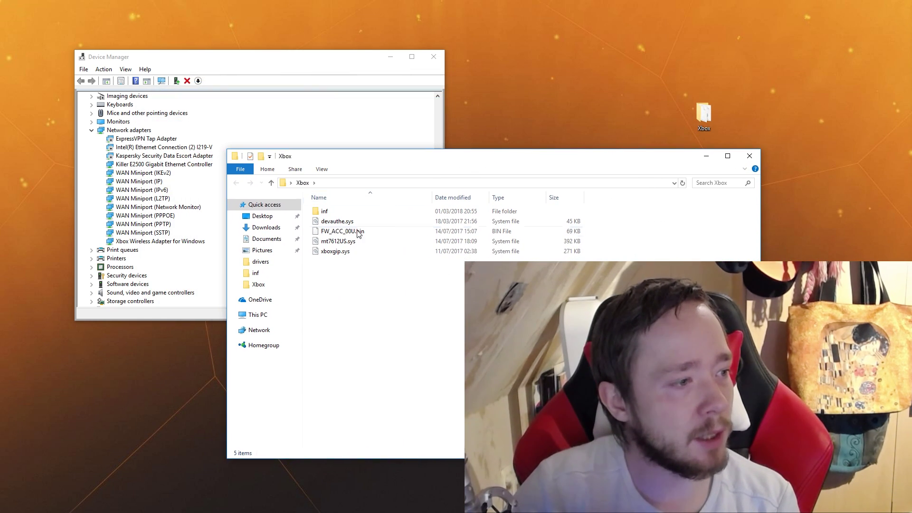
left_click_drag(339, 261, 346, 223)
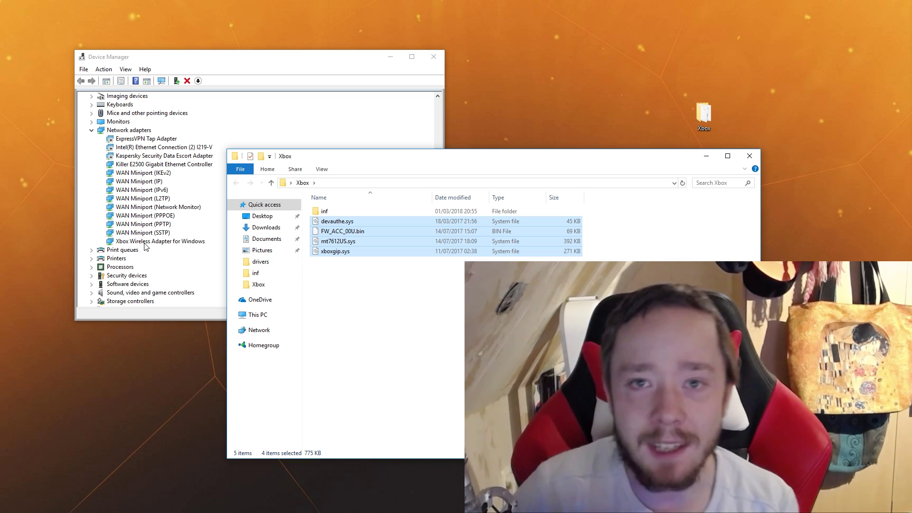
left_click(358, 281)
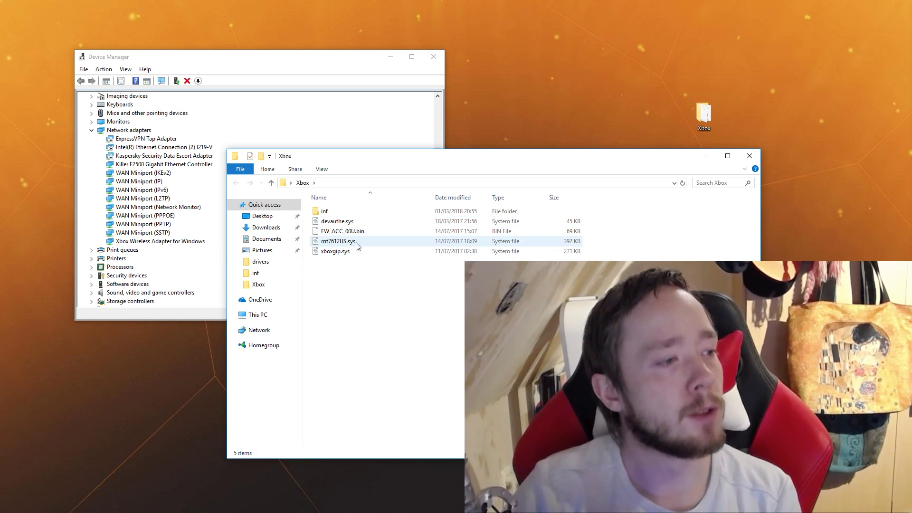
Open the inf subfolder and open mt7612us_RL.inf
double_click(358, 214)
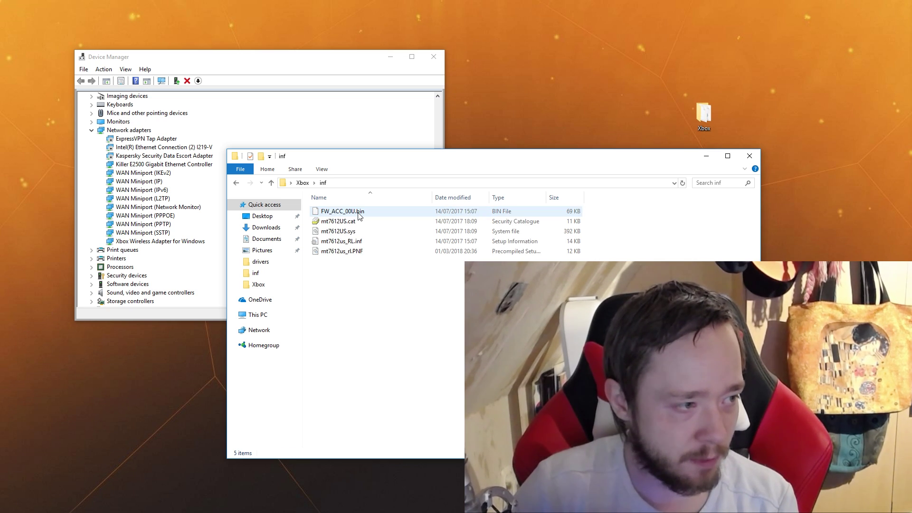
left_click_drag(360, 285, 354, 203)
left_click(350, 241)
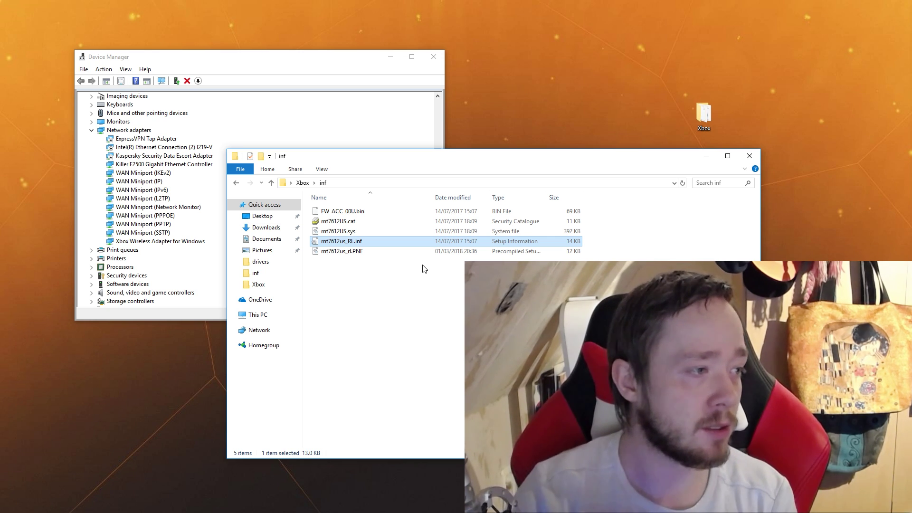
double_click(345, 245)
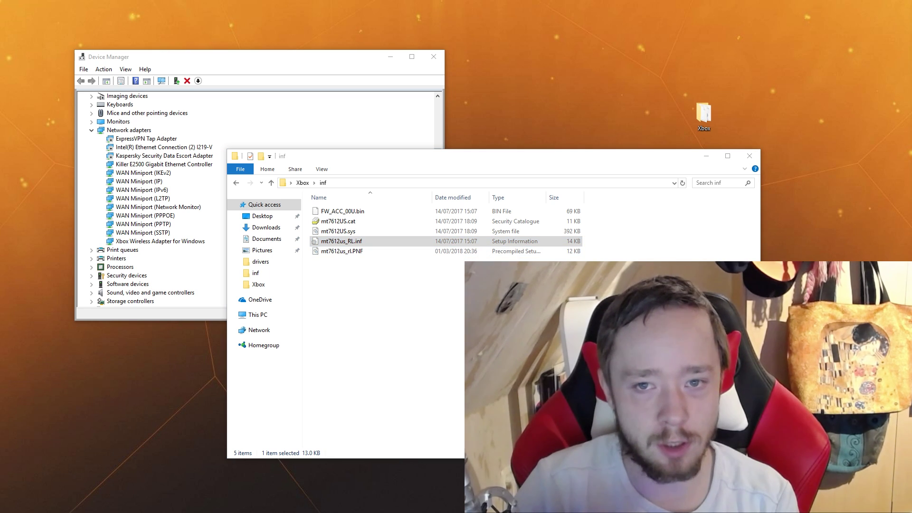
Read through the mt7612us_RL.inf script in Notepad, then close Notepad
left_click_drag(902, 134, 469, 137)
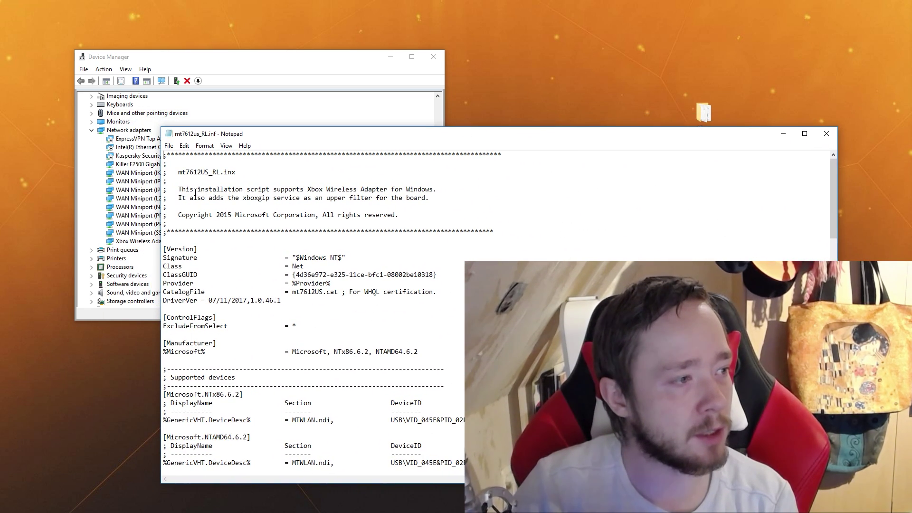
left_click_drag(175, 190, 442, 196)
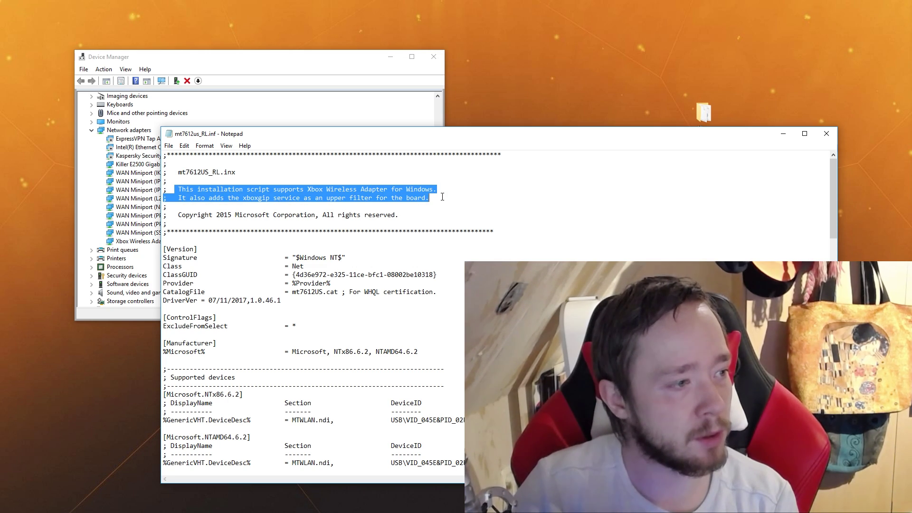
left_click(571, 235)
scroll(570, 246, "down", 20)
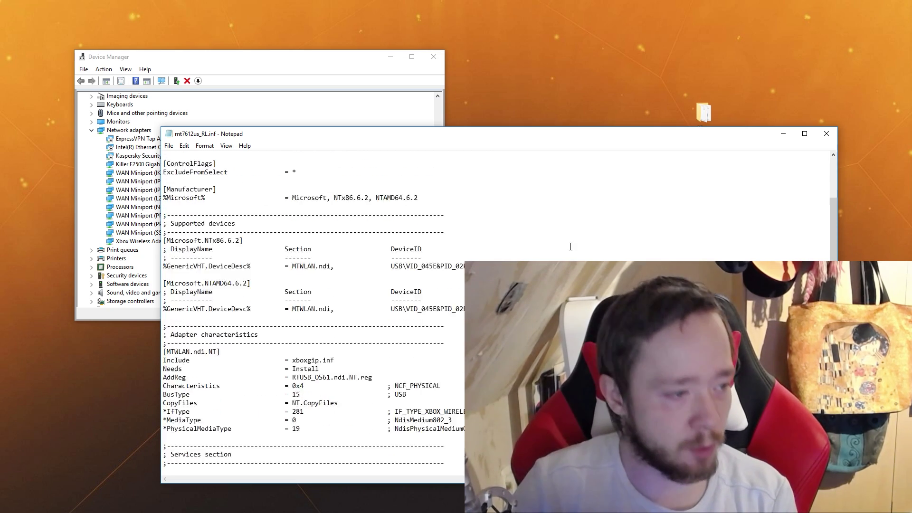
scroll(575, 248, "down", 5)
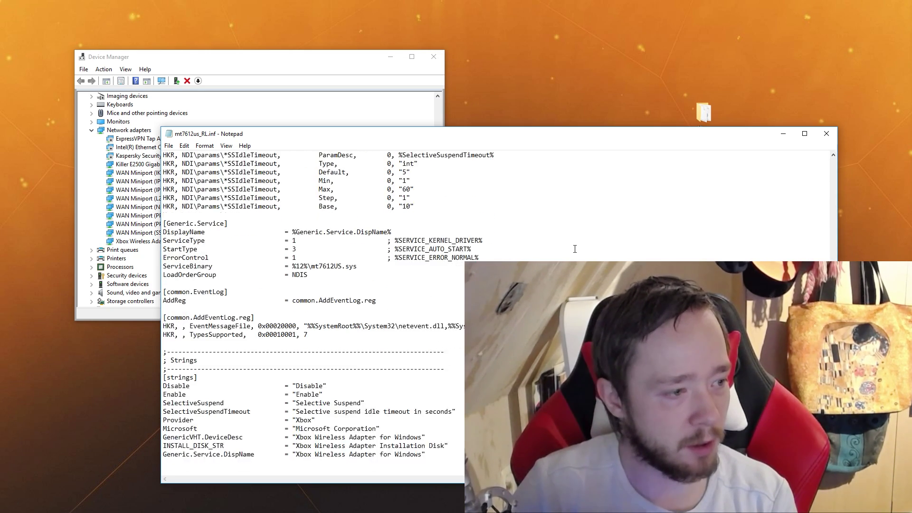
left_click(826, 133)
left_click_drag(537, 157, 585, 167)
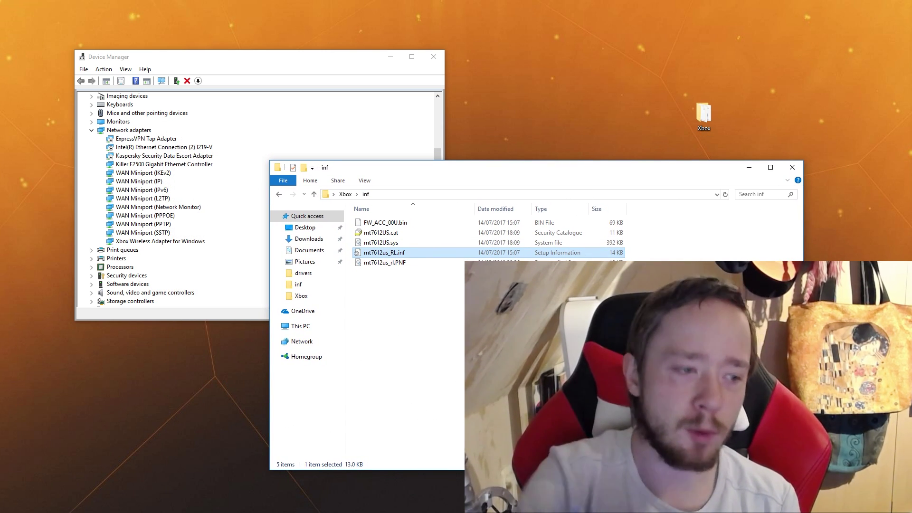
Minimize the browser and review the five driver files in the Xbox\inf folder
key("alt+Tab")
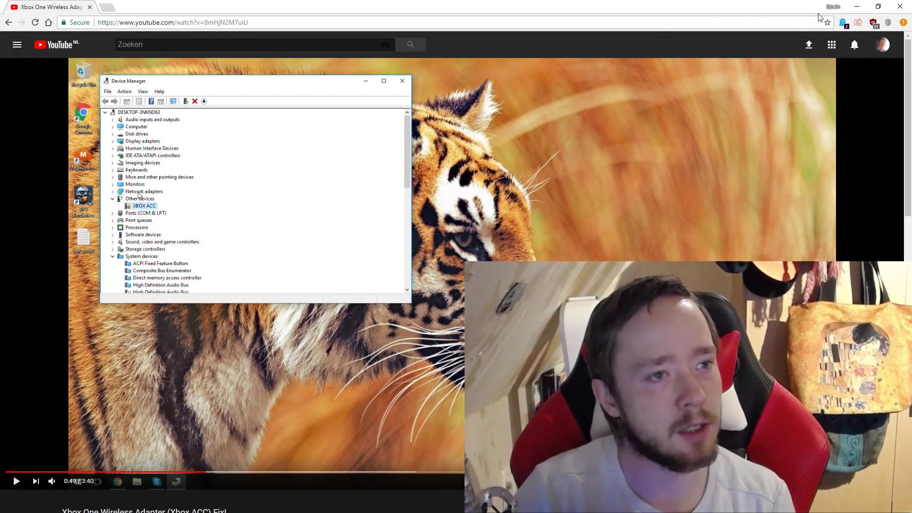
left_click(857, 6)
left_click_drag(384, 314, 393, 219)
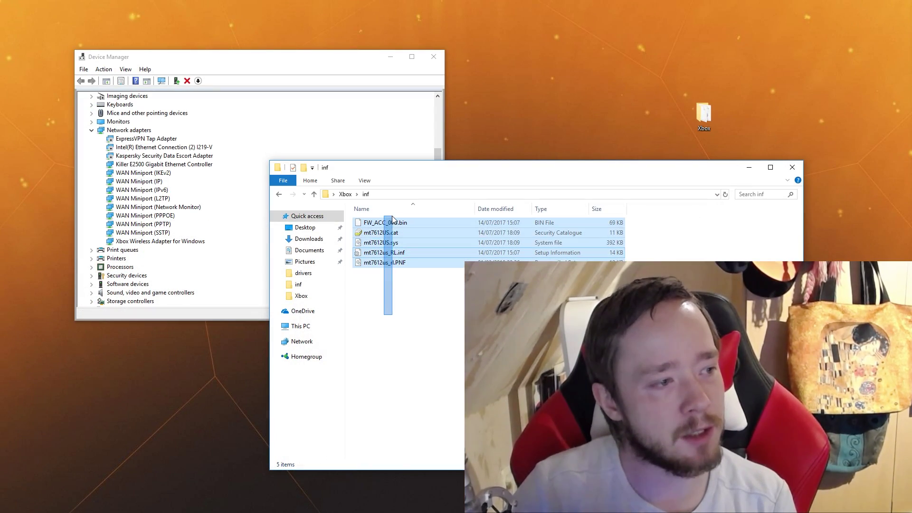
left_click(416, 297)
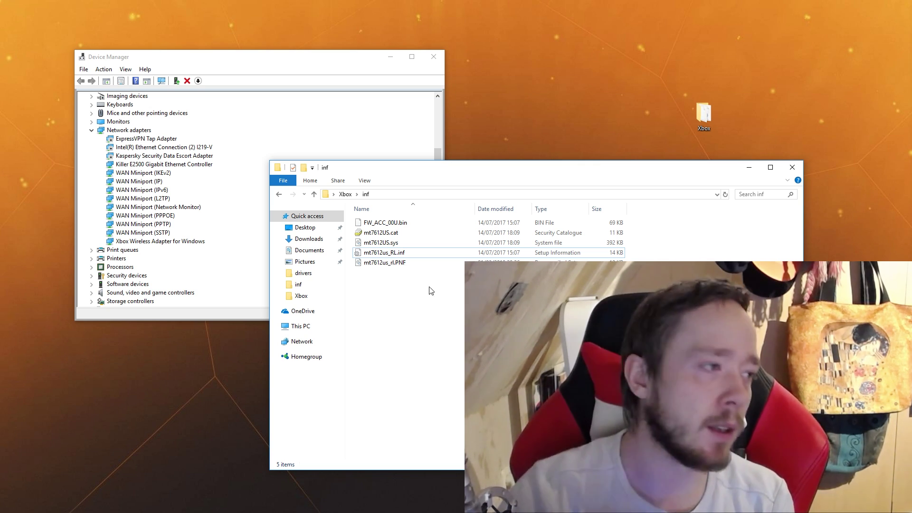
Start a manual driver update for the Xbox adapter, picking from a list via Have Disk
left_click(167, 242)
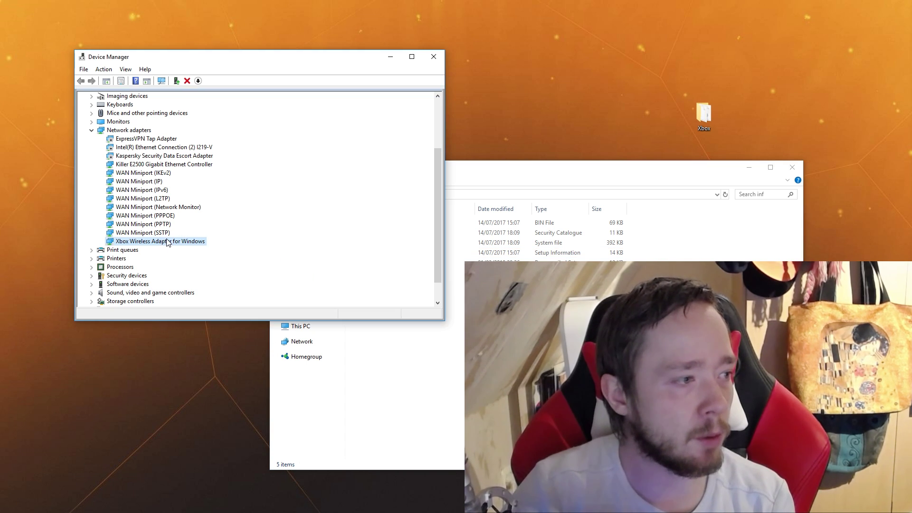
right_click(176, 240)
left_click(179, 244)
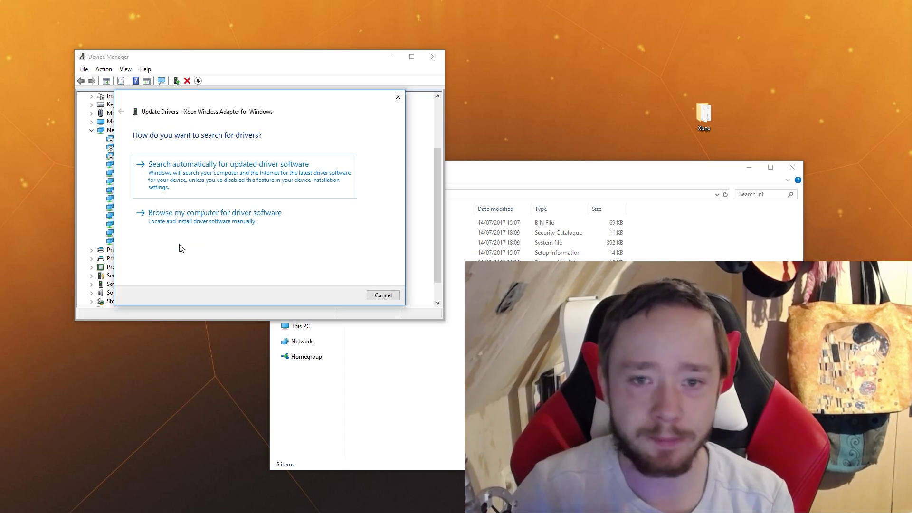
left_click(193, 217)
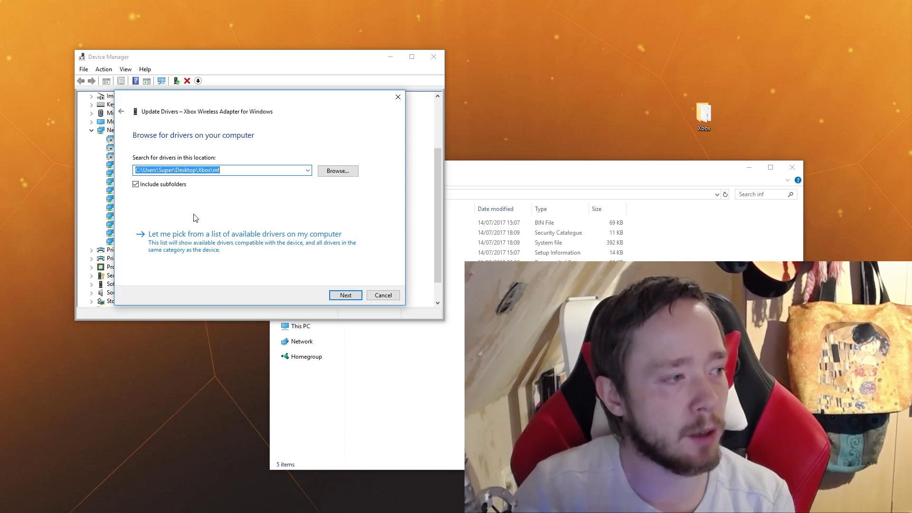
left_click(197, 254)
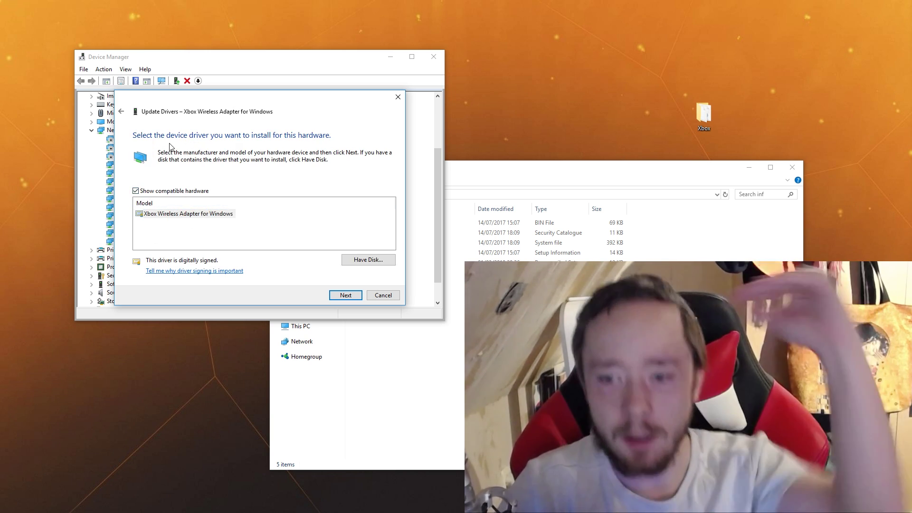
left_click(357, 264)
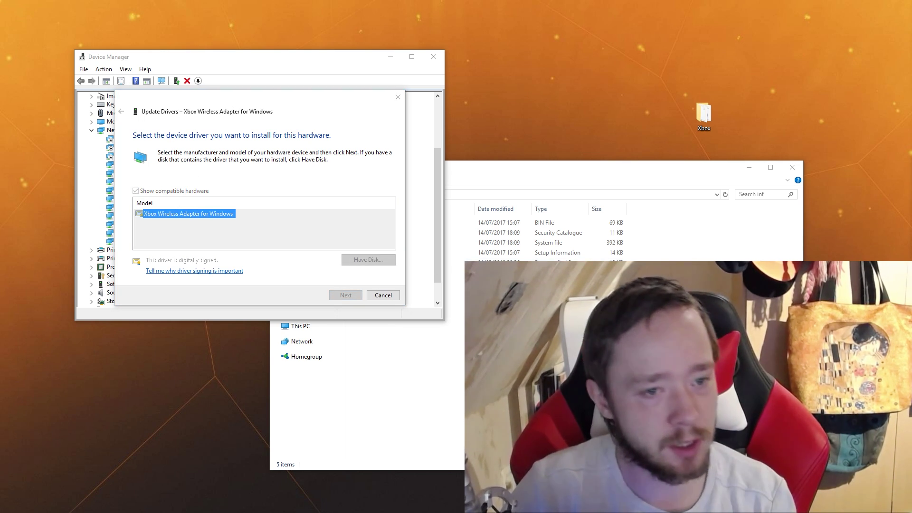
Browse to Desktop\Xbox\inf and choose mt7612us_RL.inf as the driver source
left_click_drag(478, 179, 340, 218)
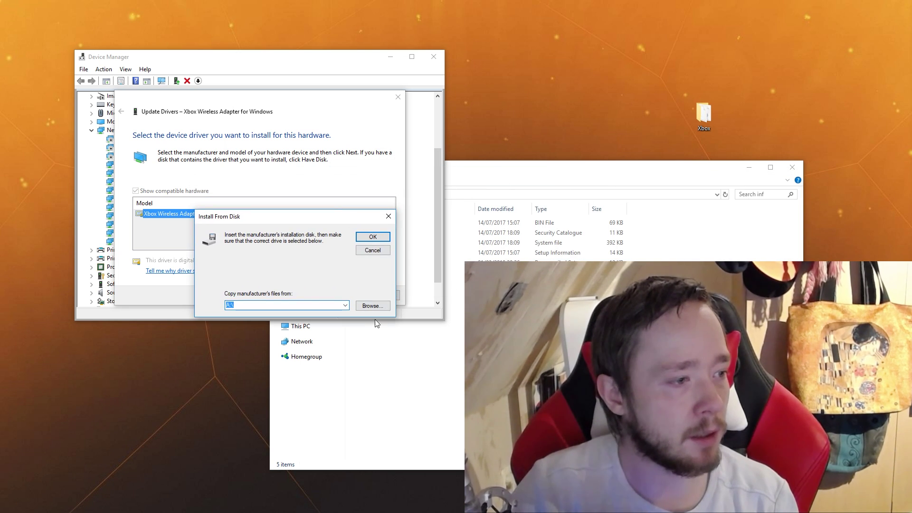
left_click(373, 306)
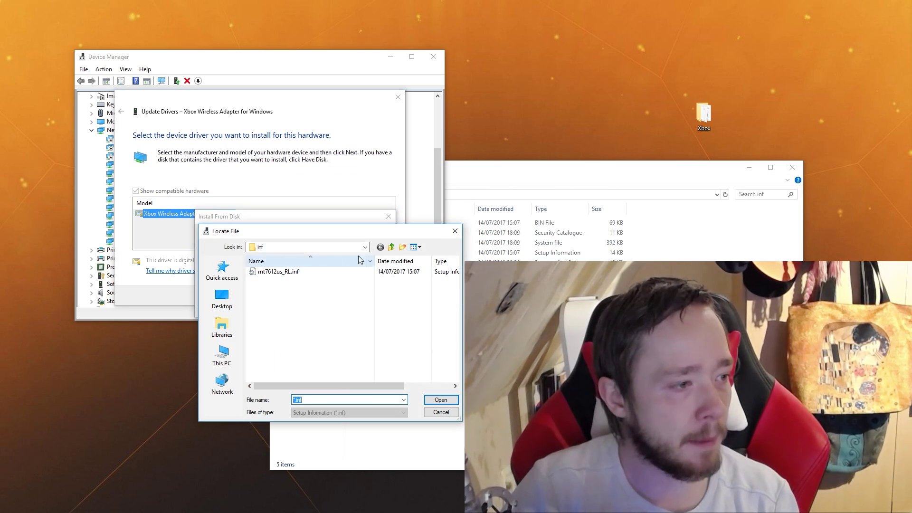
left_click(391, 246)
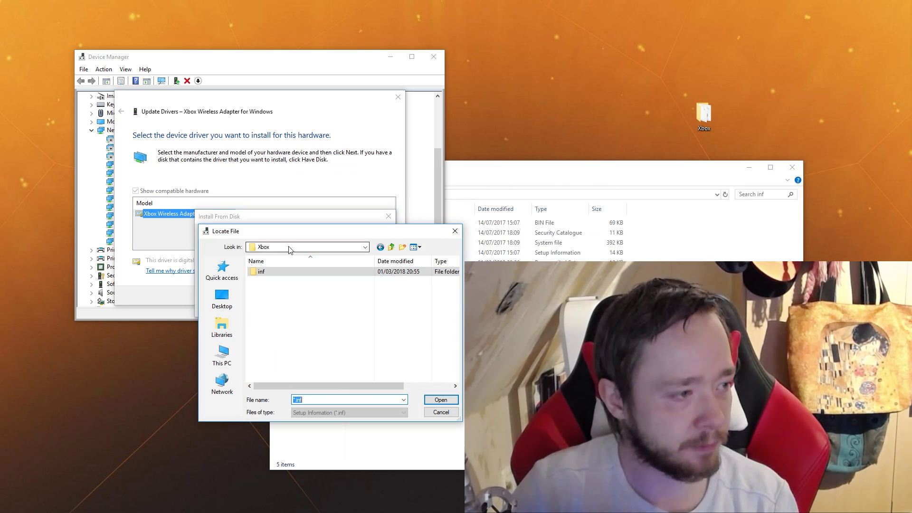
left_click(391, 247)
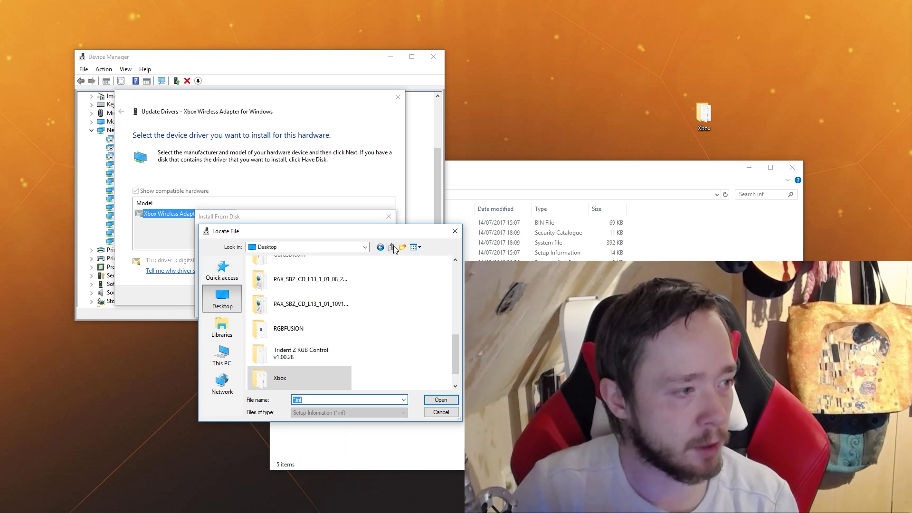
double_click(286, 383)
double_click(269, 272)
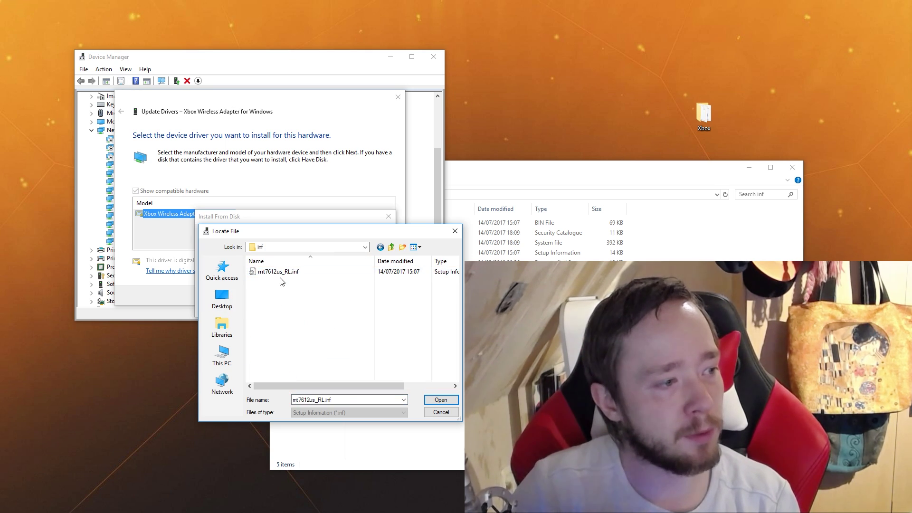
left_click(441, 399)
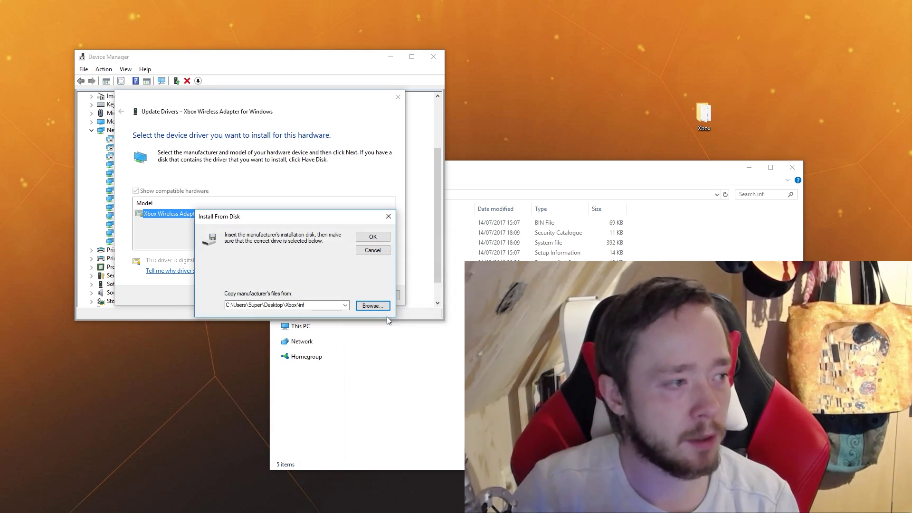
left_click(370, 238)
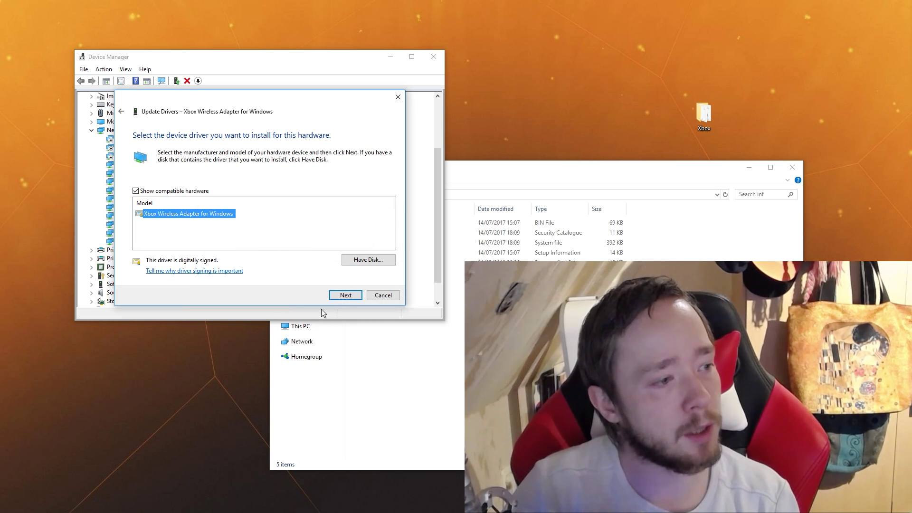
Install the Xbox Wireless Adapter for Windows driver and close the finished wizard
left_click(345, 295)
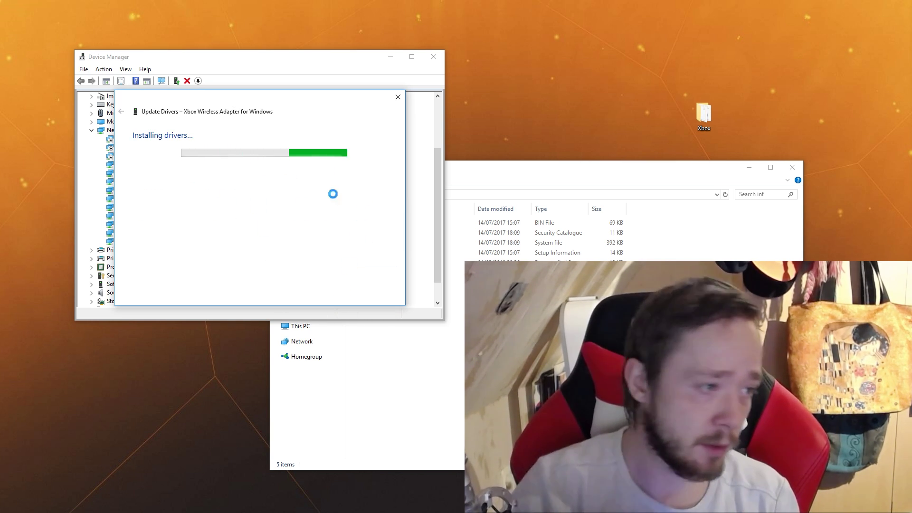
left_click(456, 266)
left_click(406, 252)
left_click(236, 229)
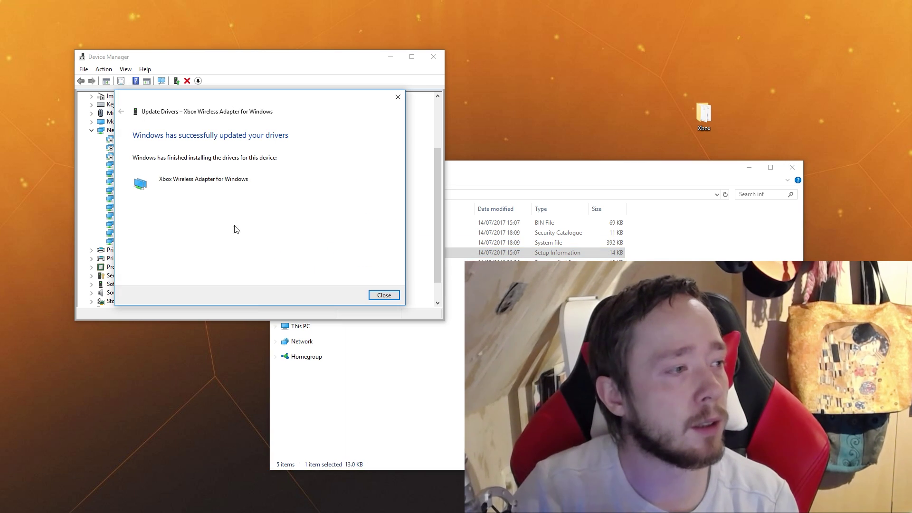
left_click(382, 295)
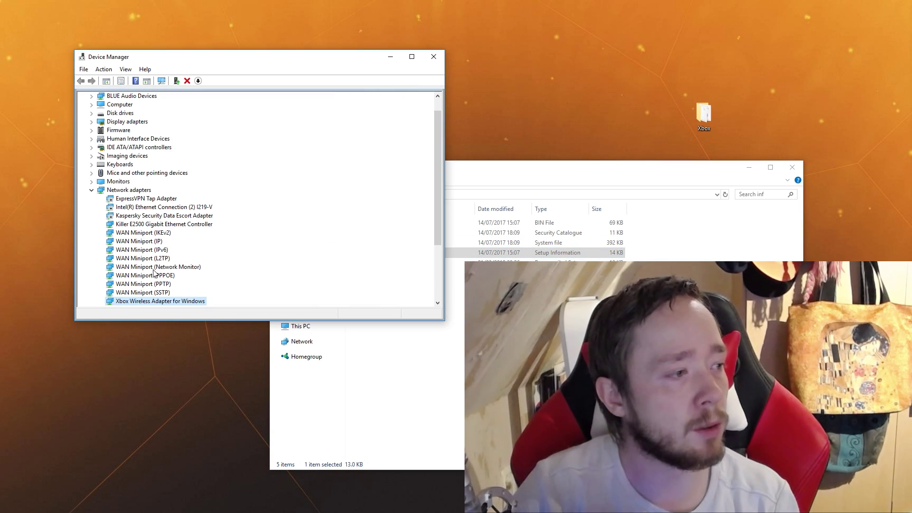
Scroll the device tree to check the Xbox adapter under Network adapters
scroll(157, 266, "down", 4)
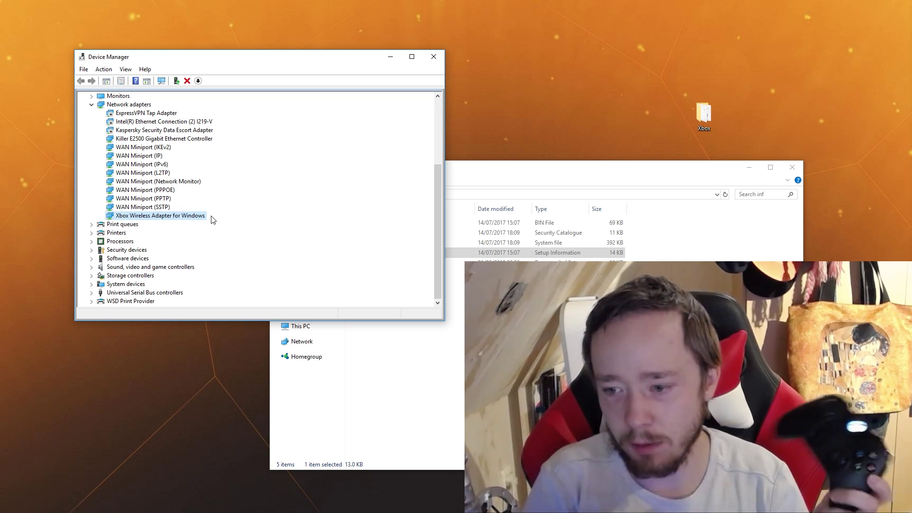
scroll(212, 220, "up", 3)
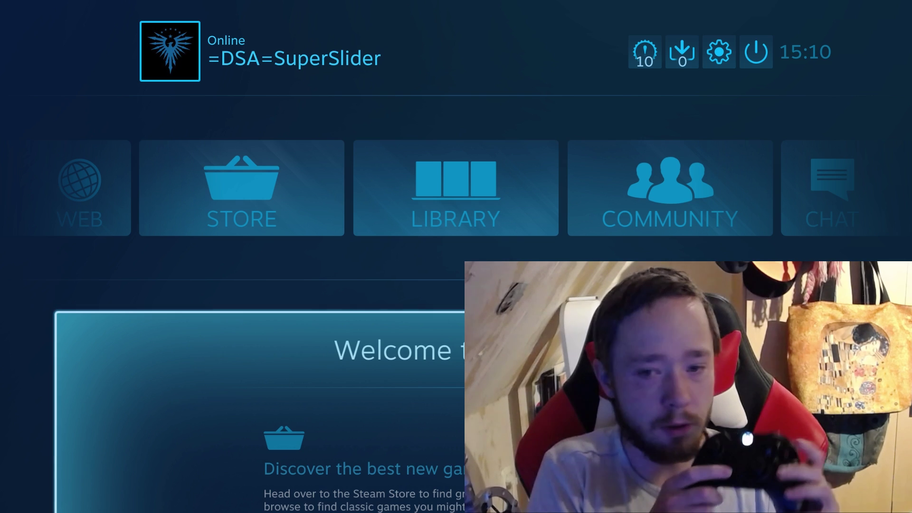
Move between the Store, Community, Chat and Welcome tiles with the D-pad to test the controller
key("Up")
key("Down")
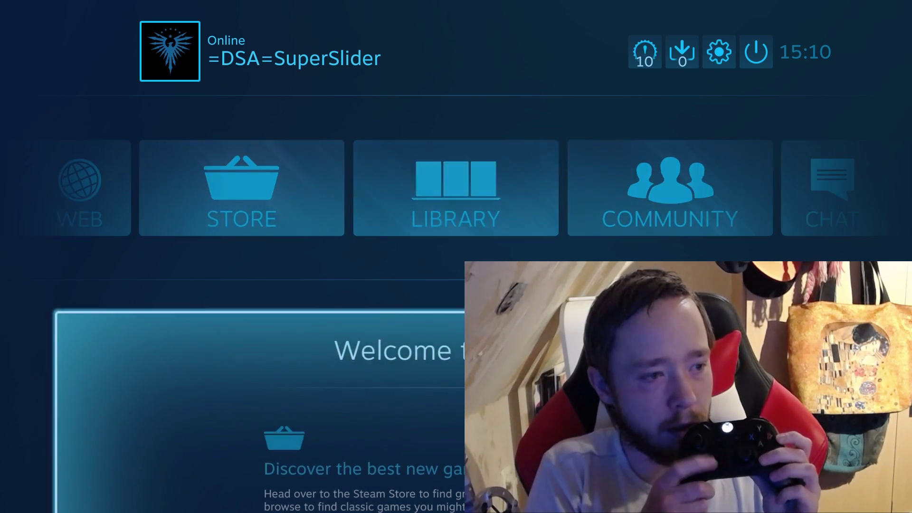
key("Up")
key("Left")
key("Left")
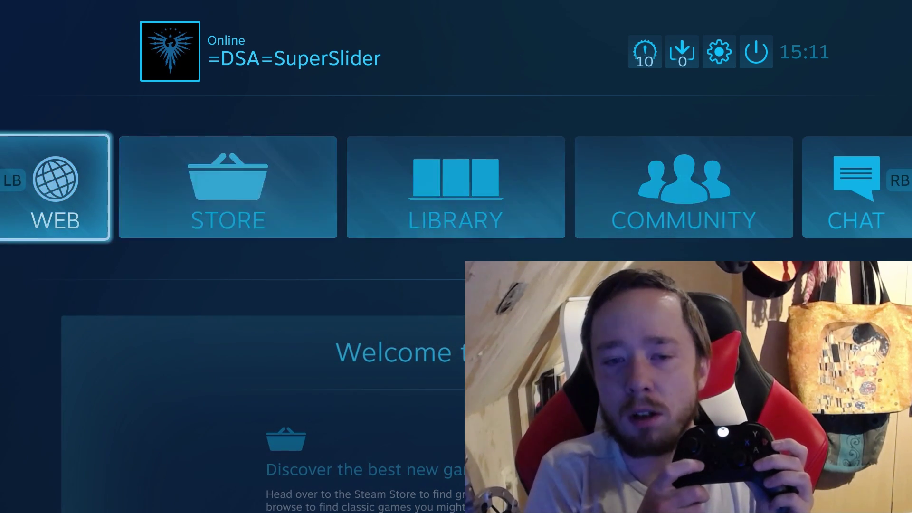
key("Right")
key("Right")
key("Right")
key("Right")
key("Left")
key("Left")
key("Left")
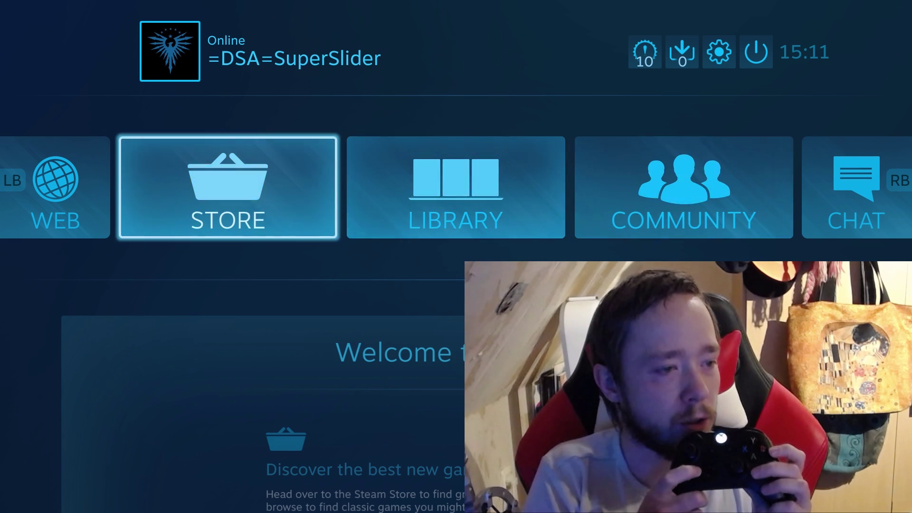
key("Right")
key("Left")
key("Left")
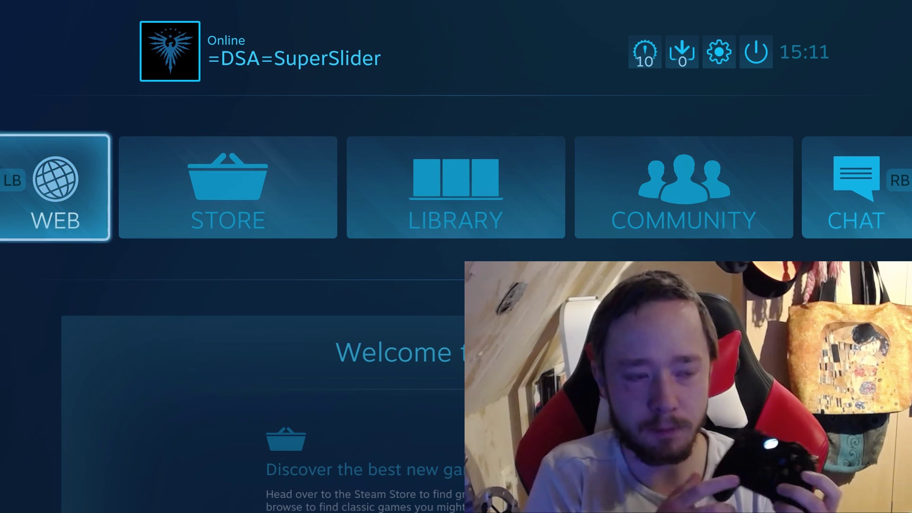
key("Down")
key("Up")
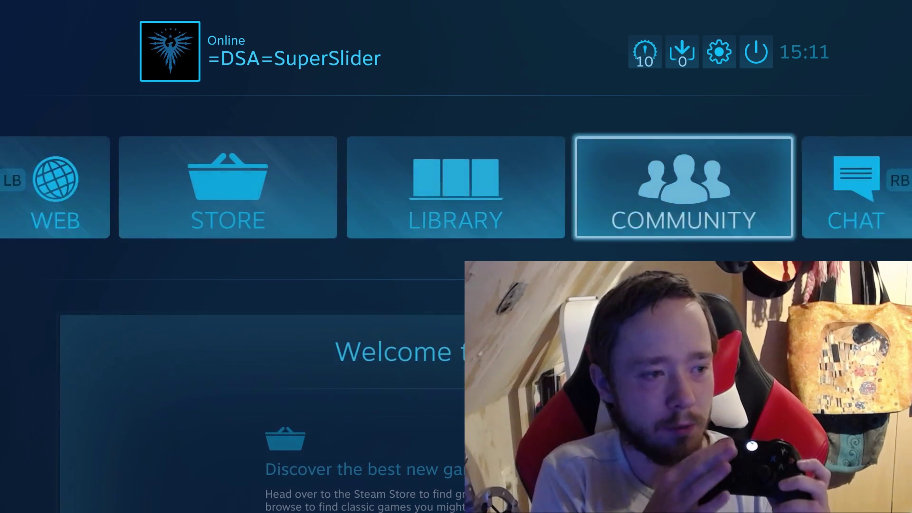
key("Up")
key("Right")
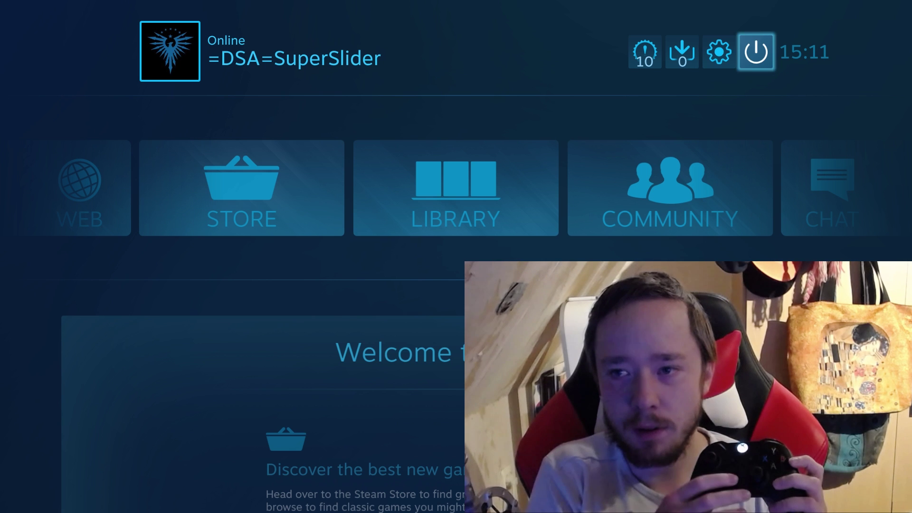
key("Down")
key("Down")
key("Up")
key("Up")
key("Right")
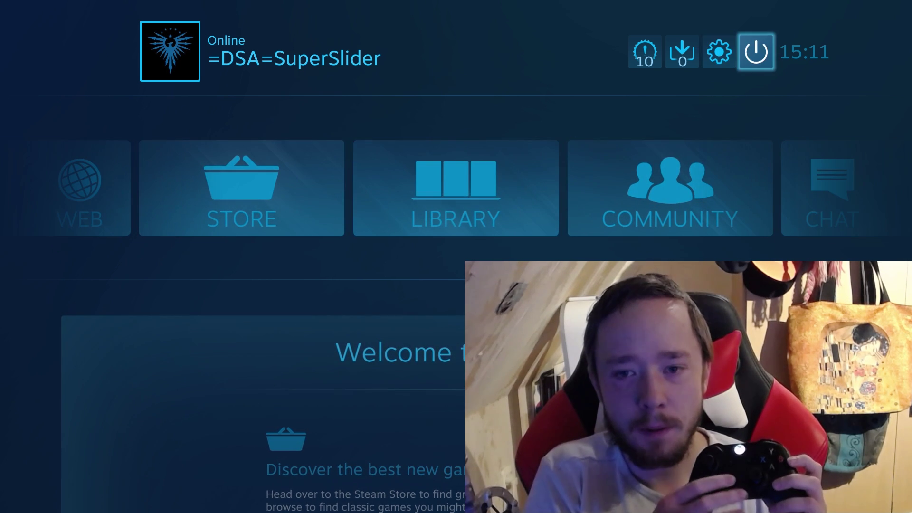
key("Down")
key("Up")
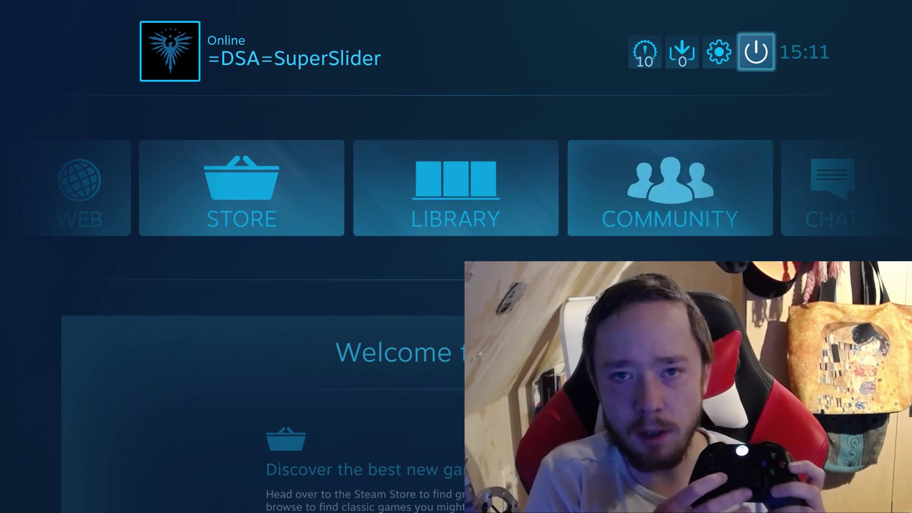
key("Down")
key("Right")
key("Left")
key("Left")
key("Left")
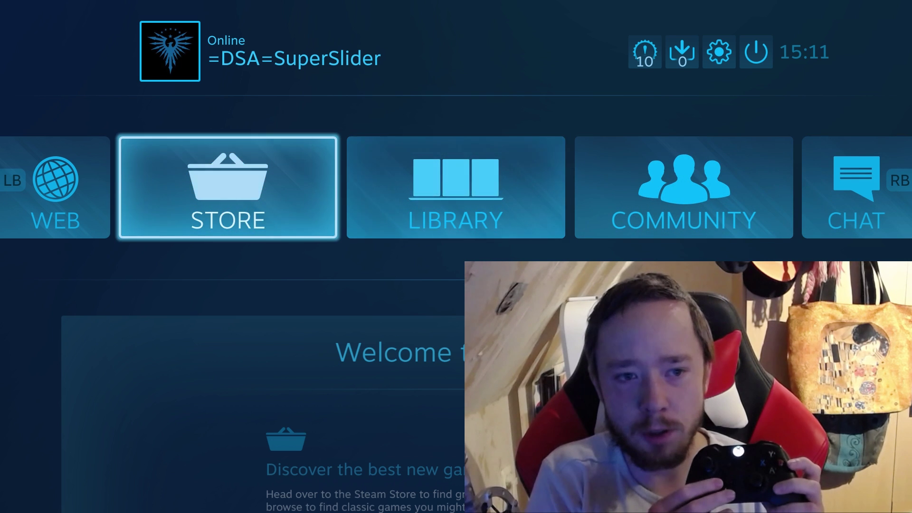
key("Right")
key("Right")
key("Left")
key("Left")
key("Right")
key("Right")
key("Up")
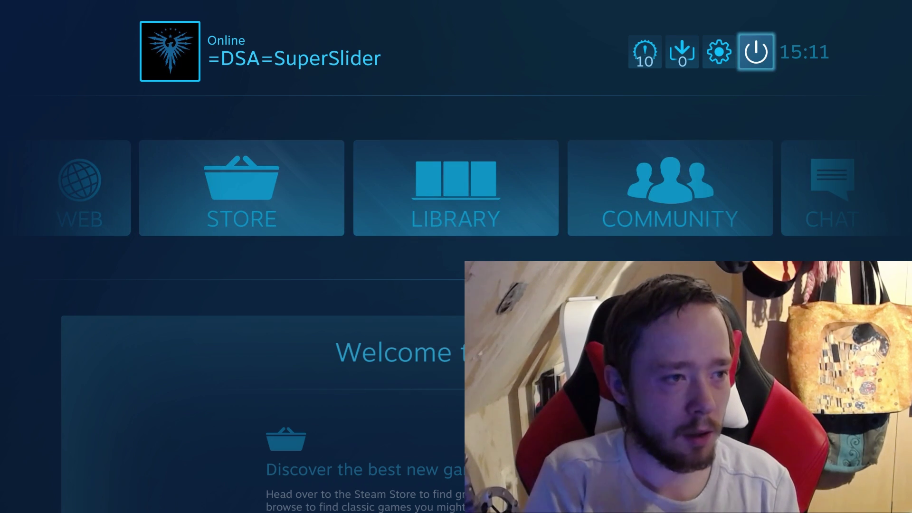
Open the power menu and choose Exit Steam
key("Return")
key("Up")
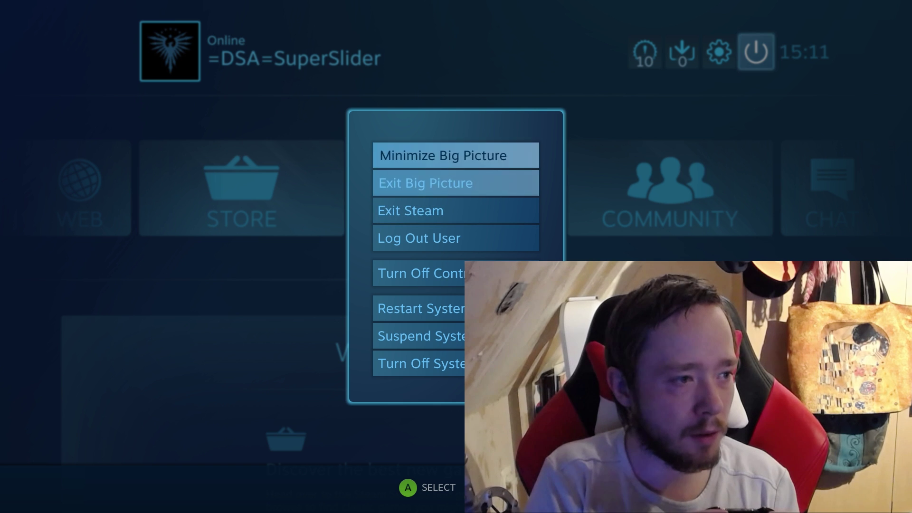
key("Down")
key("Down")
key("Down")
key("Down")
key("Down")
key("Up")
key("Up")
key("Up")
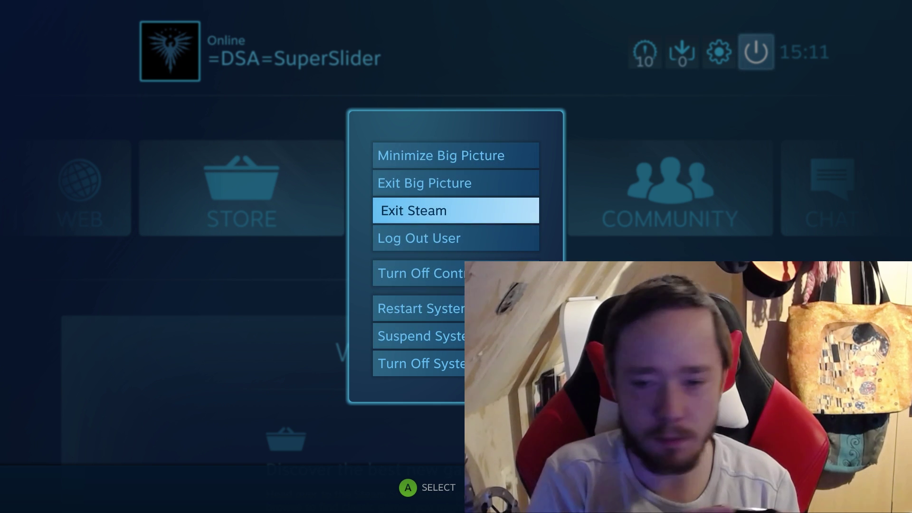
key("Return")
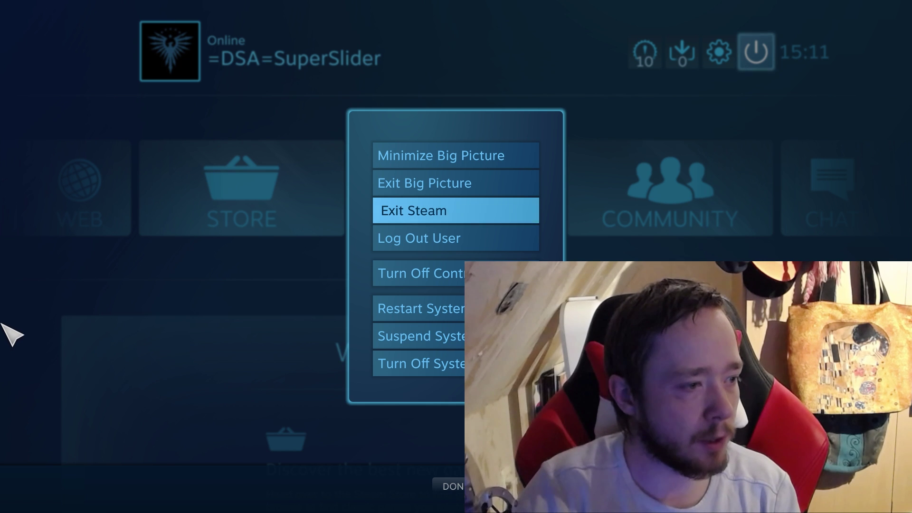
Close the screen recorder window and bring the Xbox\inf Explorer window to the front
key("Escape")
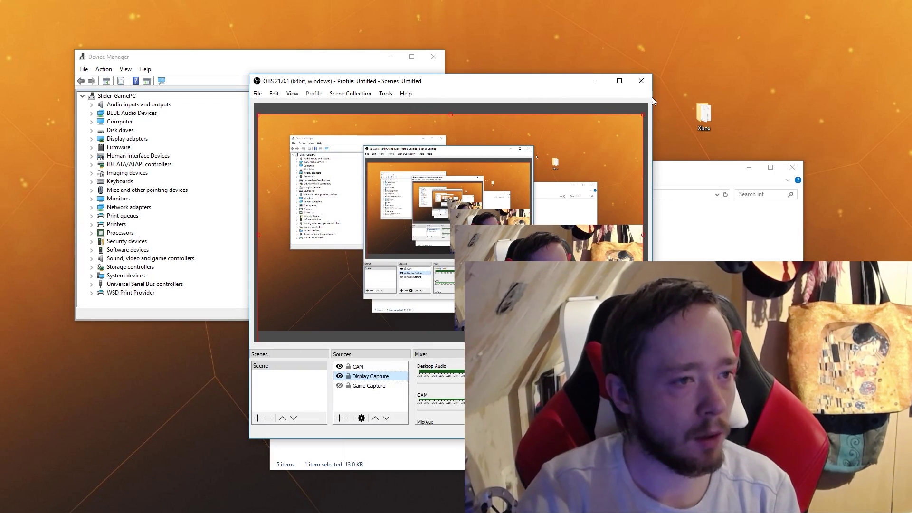
key("alt+F4")
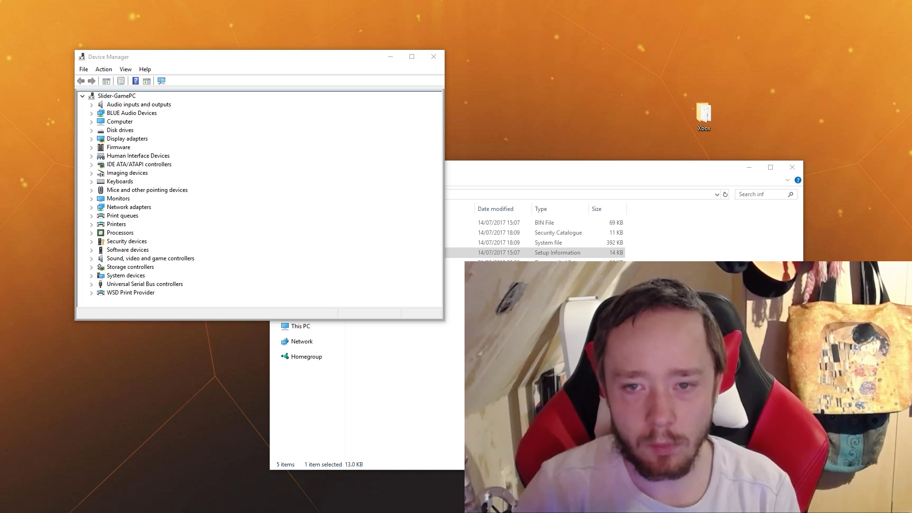
left_click(546, 356)
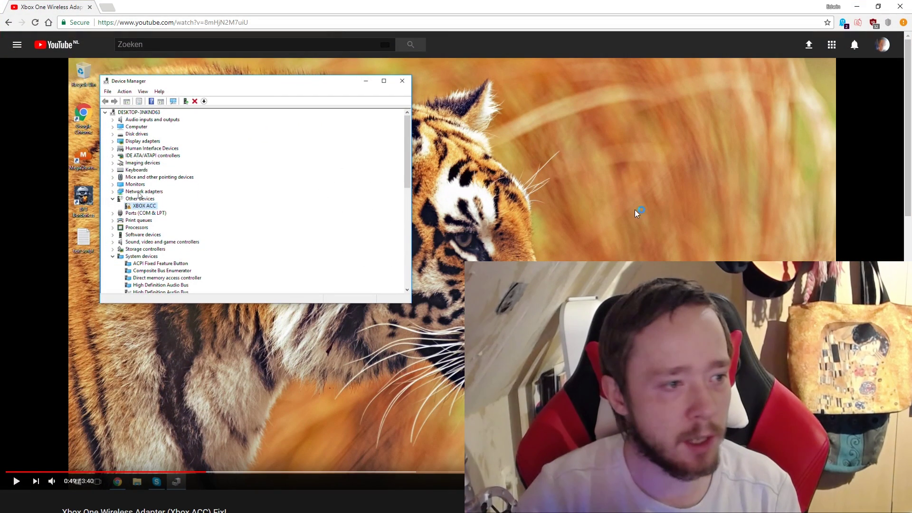
Expand the full description of the Xbox One Wireless Adapter (Xbox ACC) Fix! YouTube video
scroll(383, 346, "down", 6)
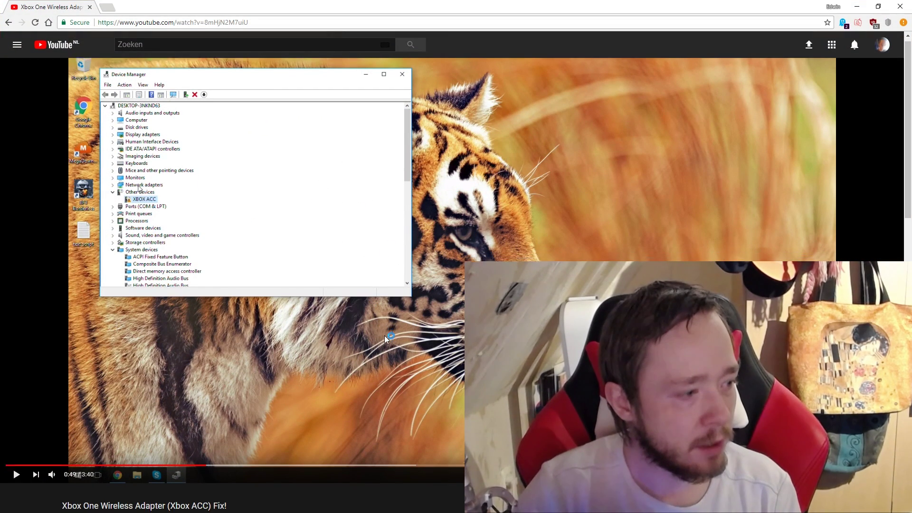
left_click(127, 337)
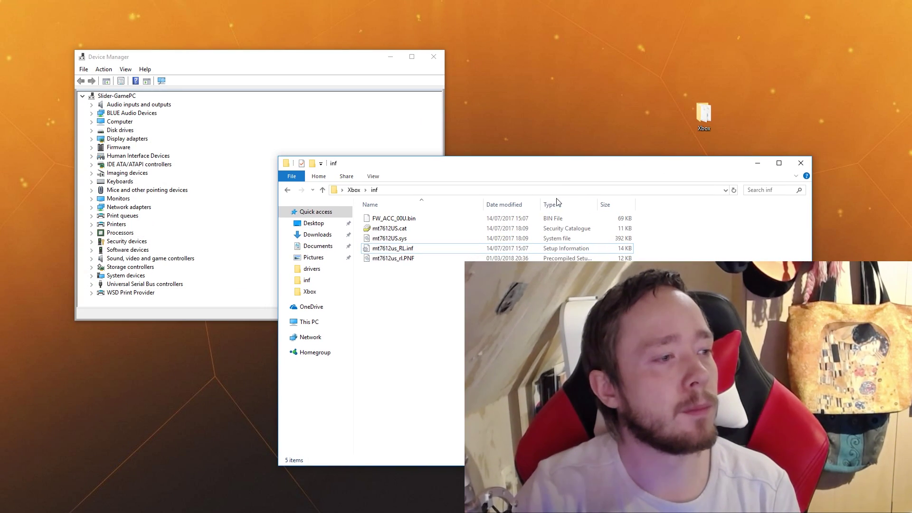
left_click_drag(455, 289, 417, 214)
left_click(430, 298)
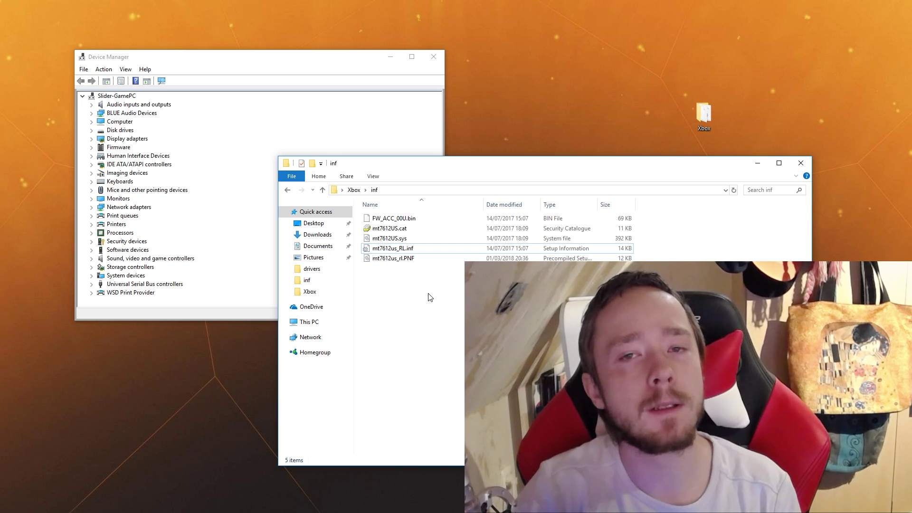